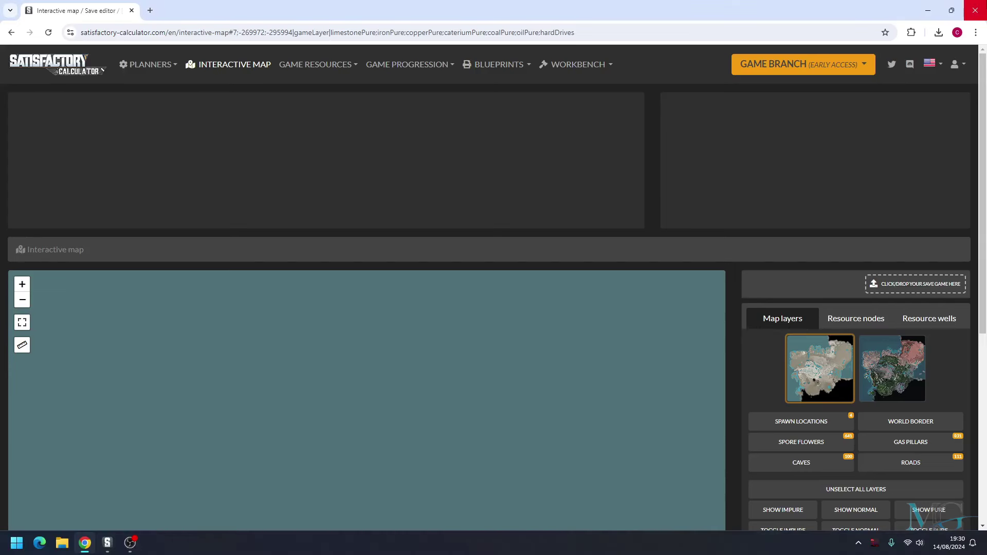
Load 'Two Ships Test Save.sav' and pan and zoom the map until both ships are visible
left_click(912, 291)
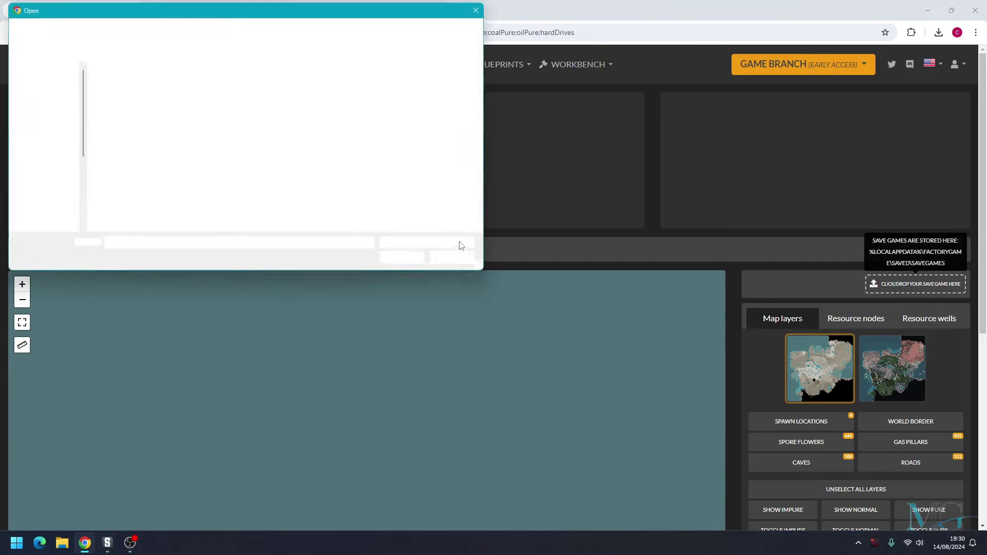
left_click(140, 85)
double_click(140, 86)
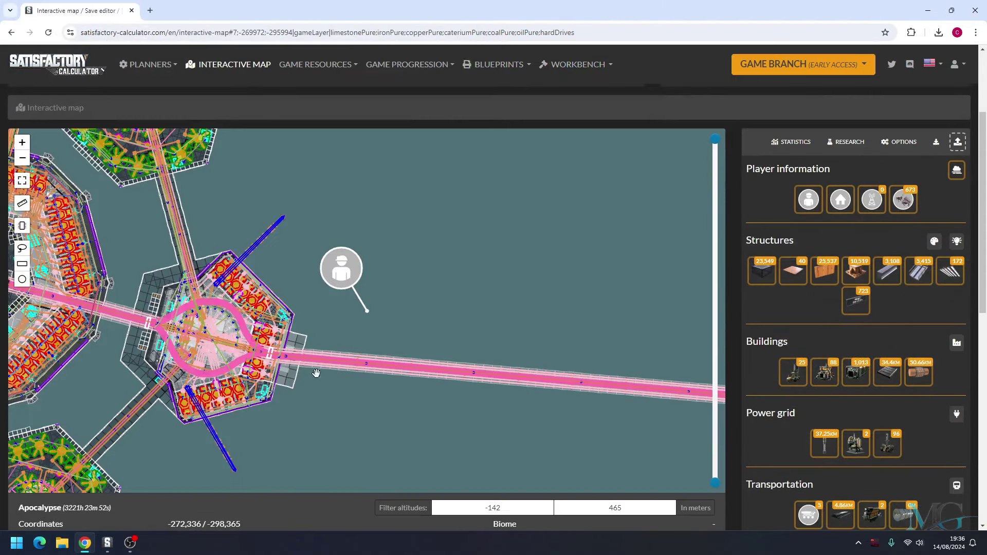
left_click_drag(334, 432, 313, 159)
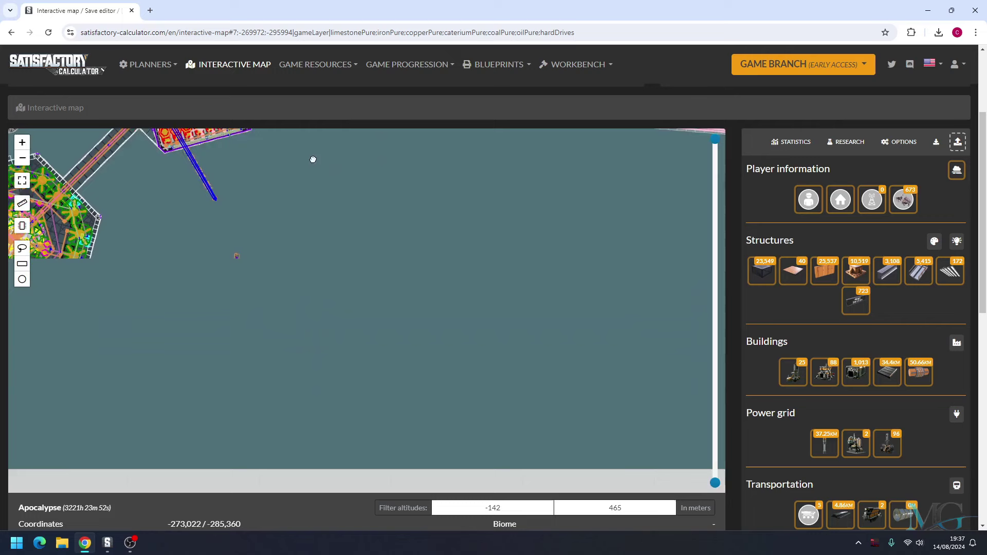
scroll(352, 316, "down", 3)
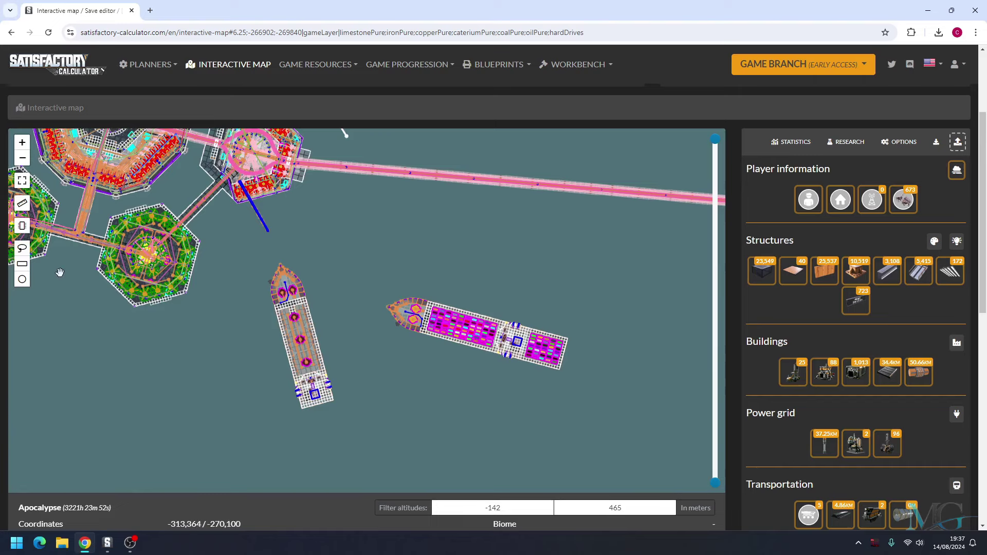
Rectangle-select the vertical ship, copy its 2315 items, and download them as a megaprint
left_click(23, 265)
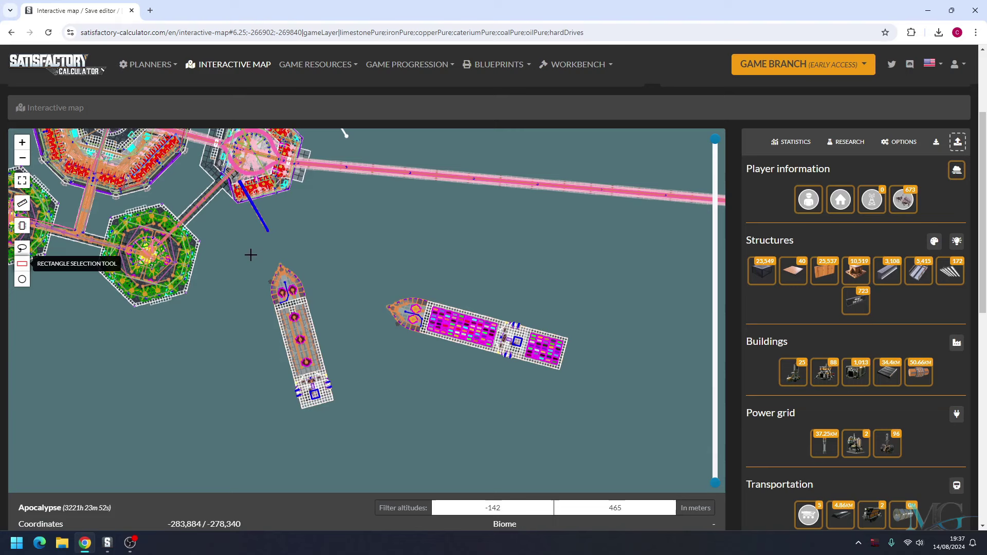
left_click_drag(248, 252, 348, 428)
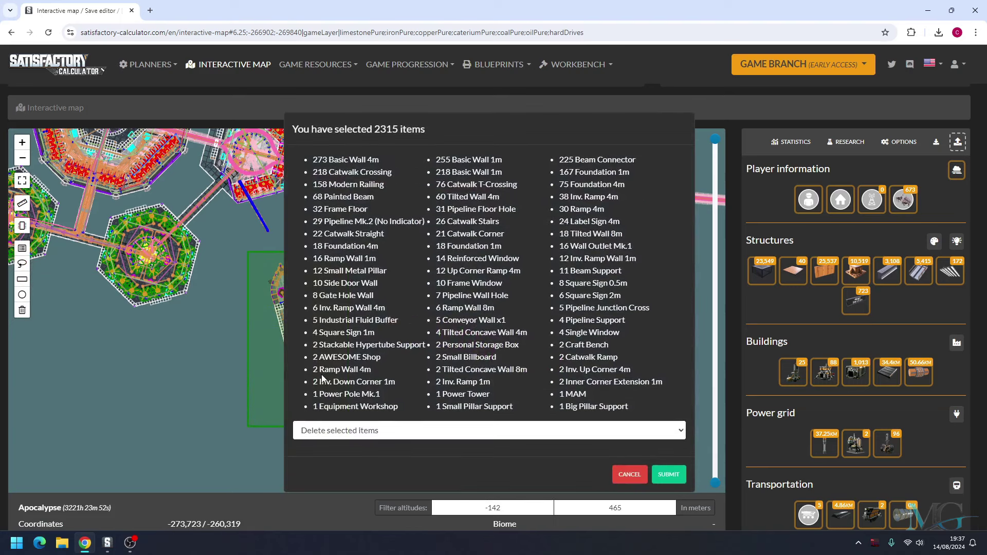
left_click(386, 436)
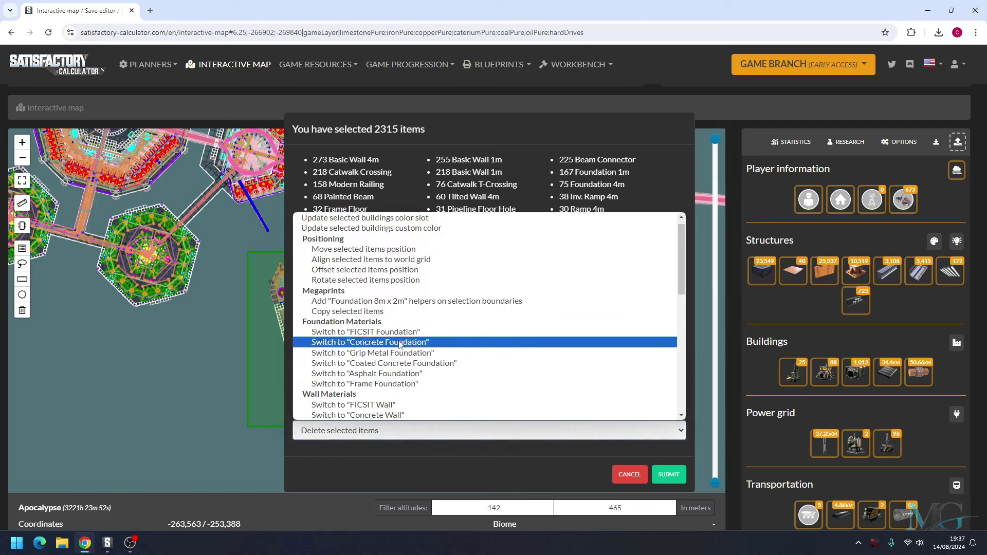
left_click(382, 312)
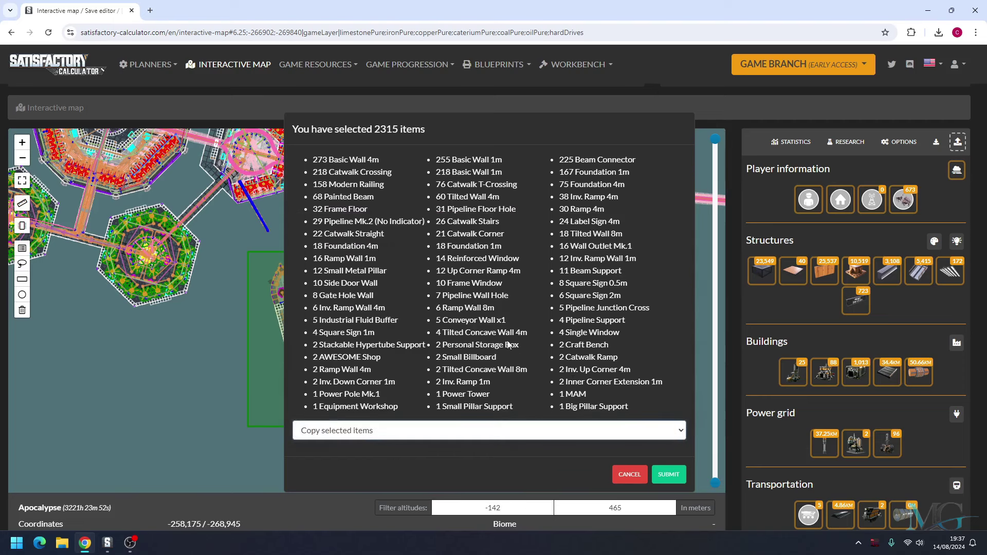
left_click(668, 475)
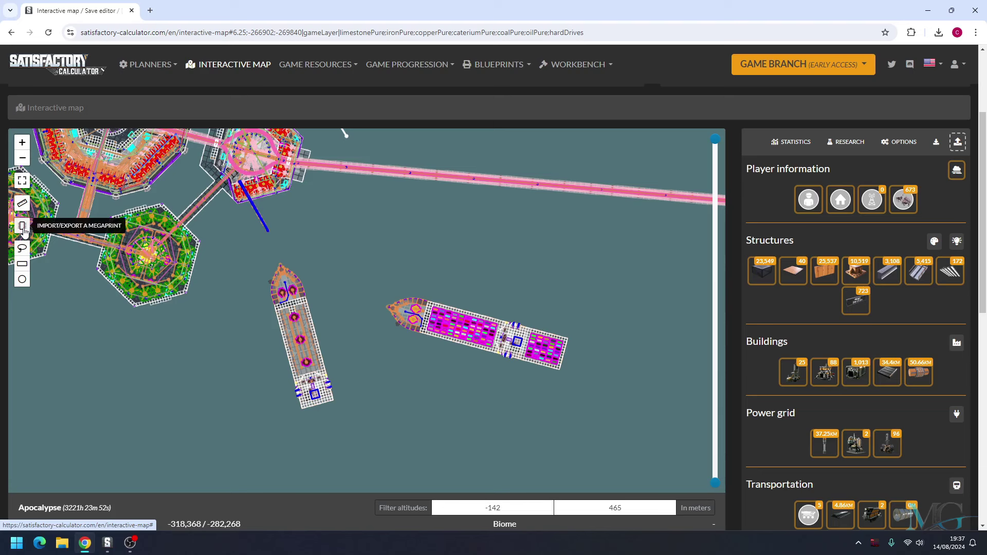
left_click(23, 227)
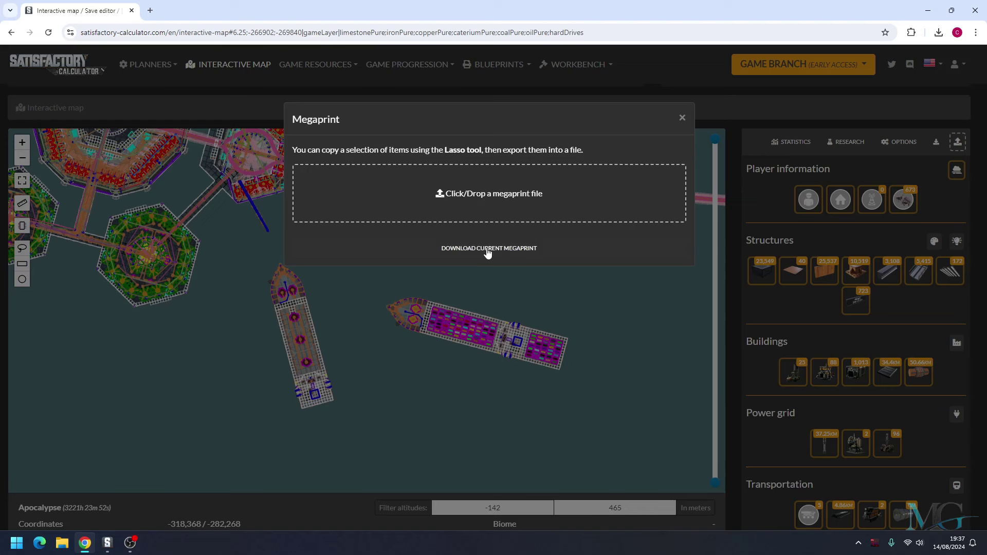
left_click(488, 249)
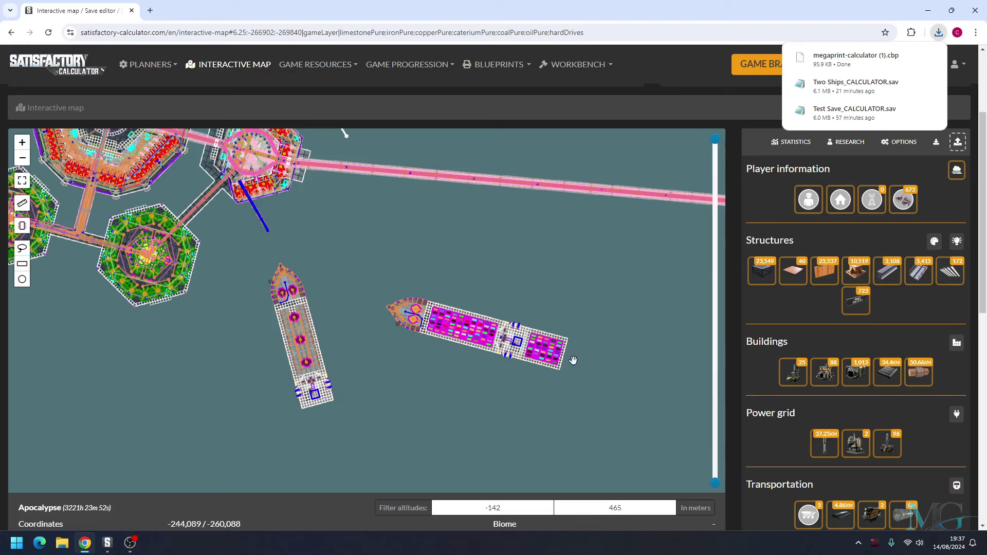
Rectangle-select the horizontal ship, copy its 2821 items, and download them as a second megaprint
left_click(22, 264)
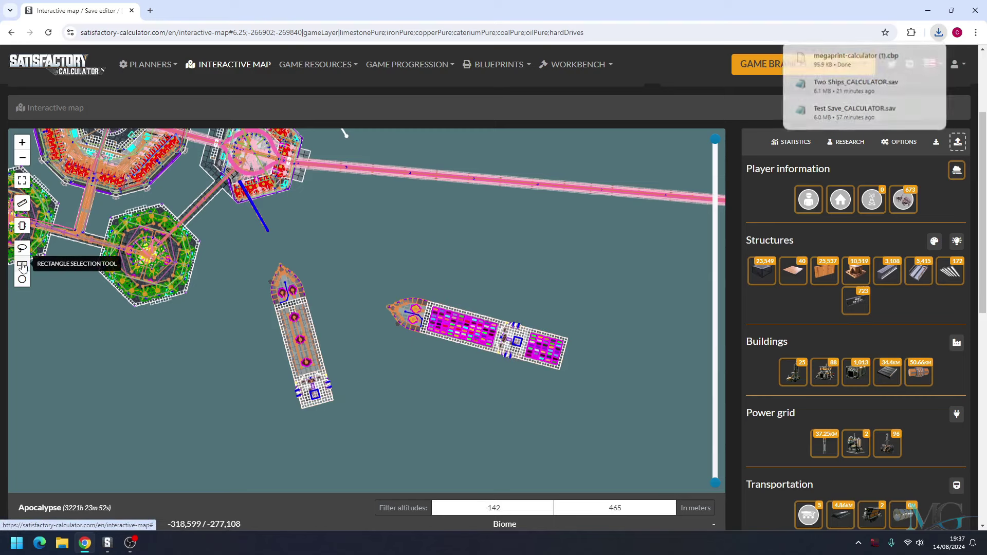
left_click_drag(372, 280, 589, 399)
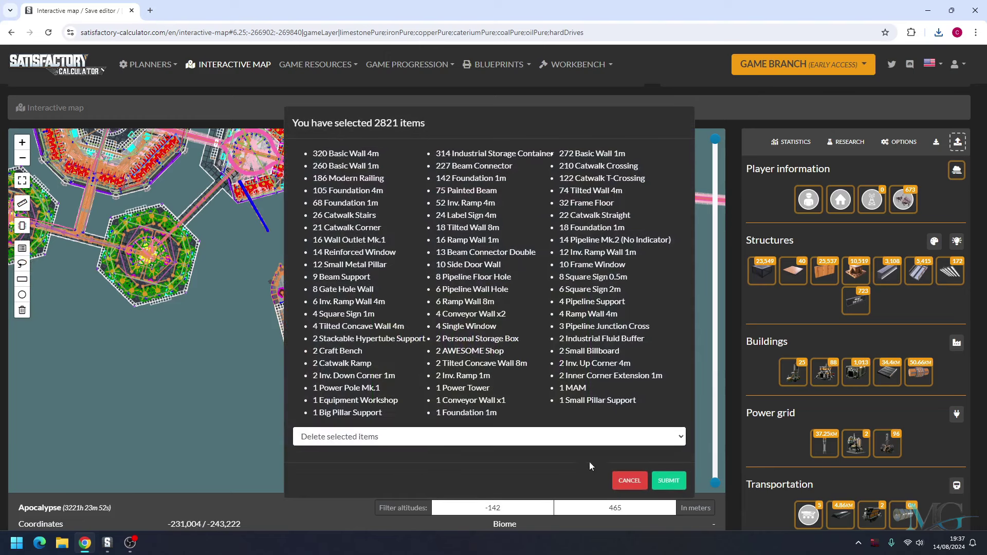
left_click(555, 441)
left_click(515, 317)
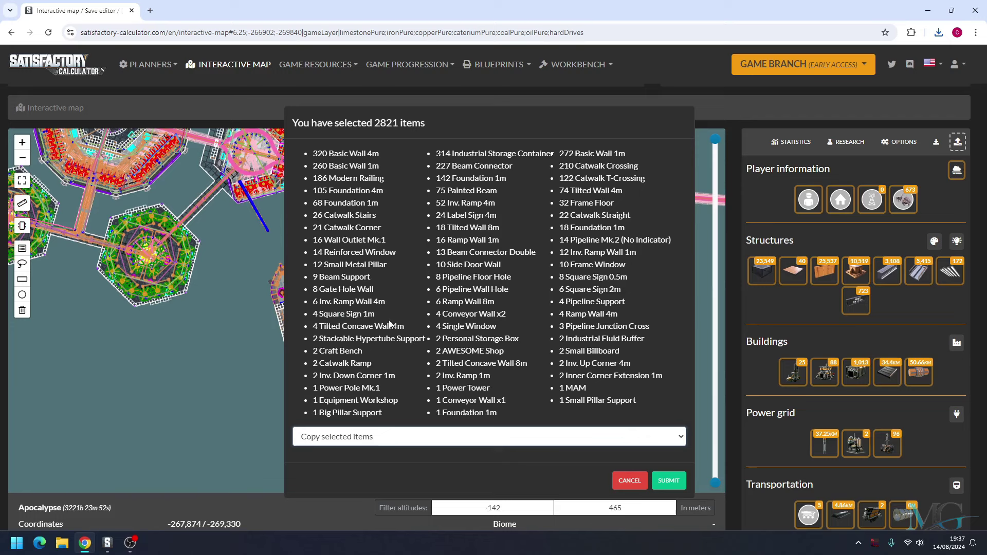
left_click(668, 481)
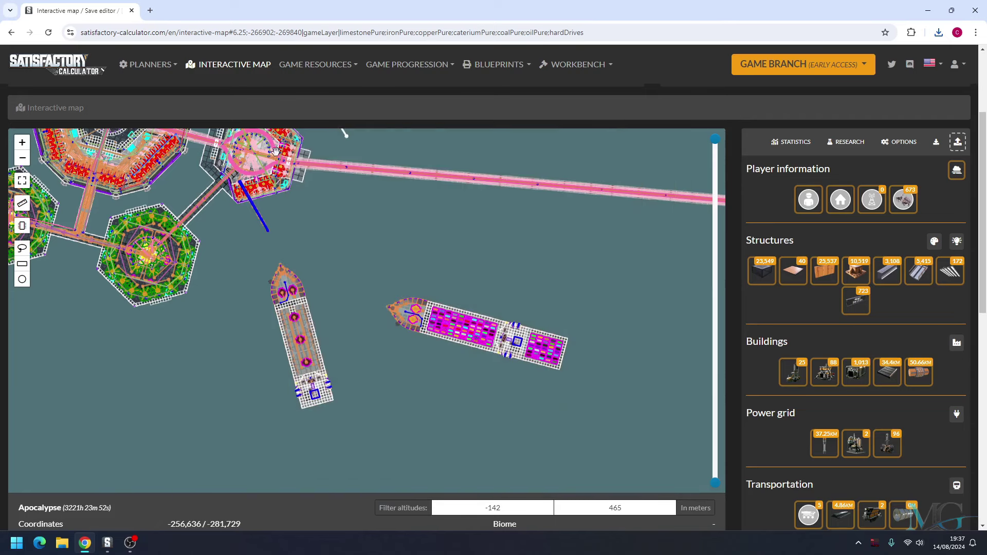
left_click(23, 225)
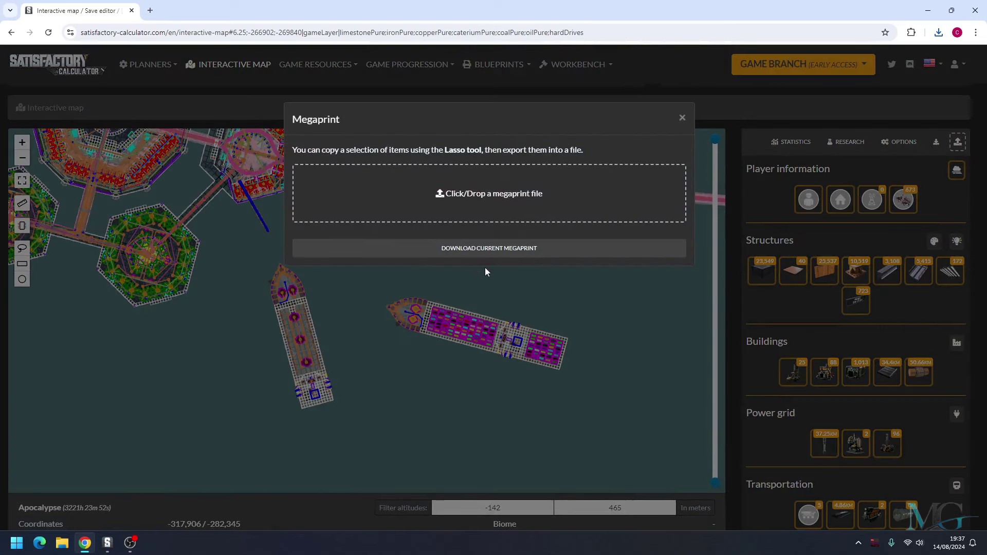
left_click(491, 250)
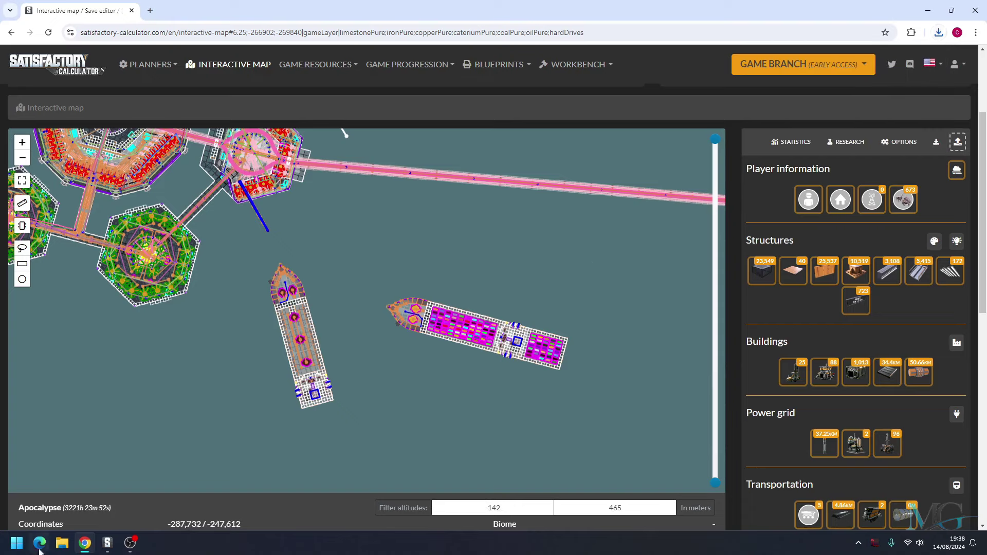
In Downloads, rename 'megaprint-calculator (1).cbp' to 'Oil Tanker.cbp'
left_click(63, 546)
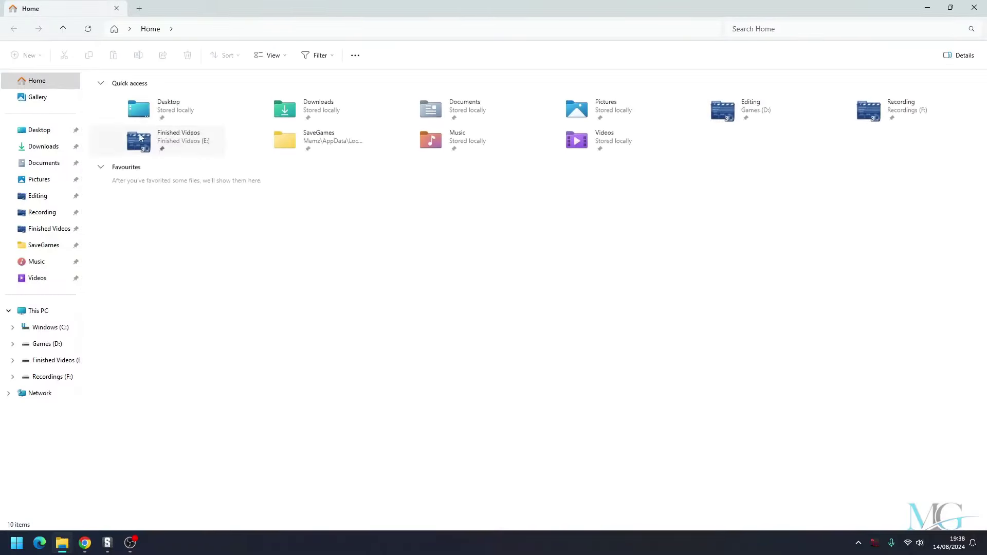
double_click(308, 113)
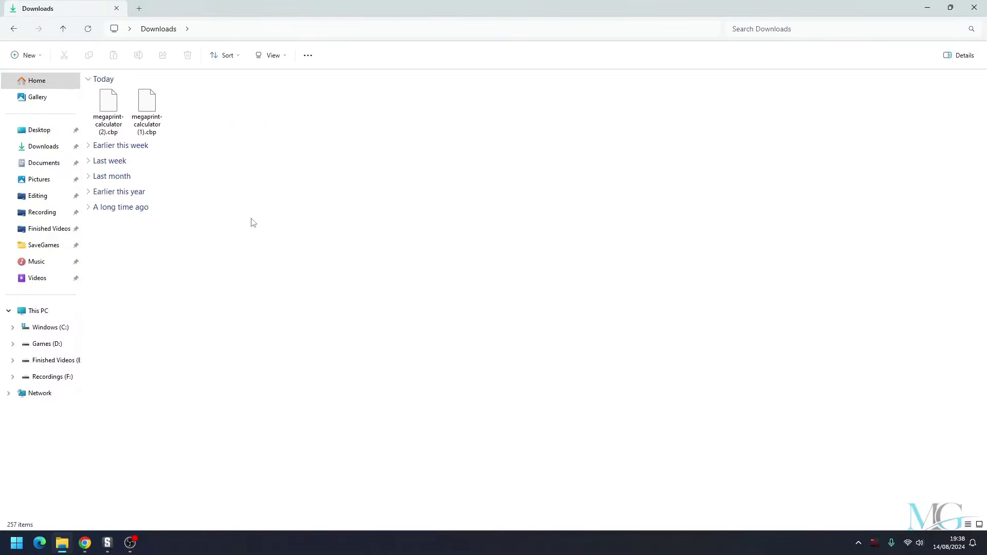
right_click(146, 126)
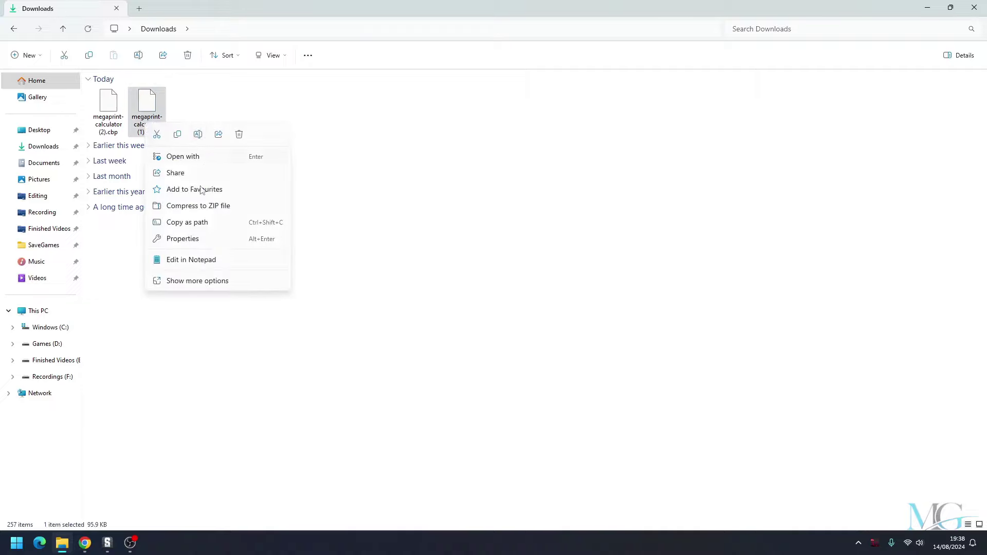
left_click(199, 134)
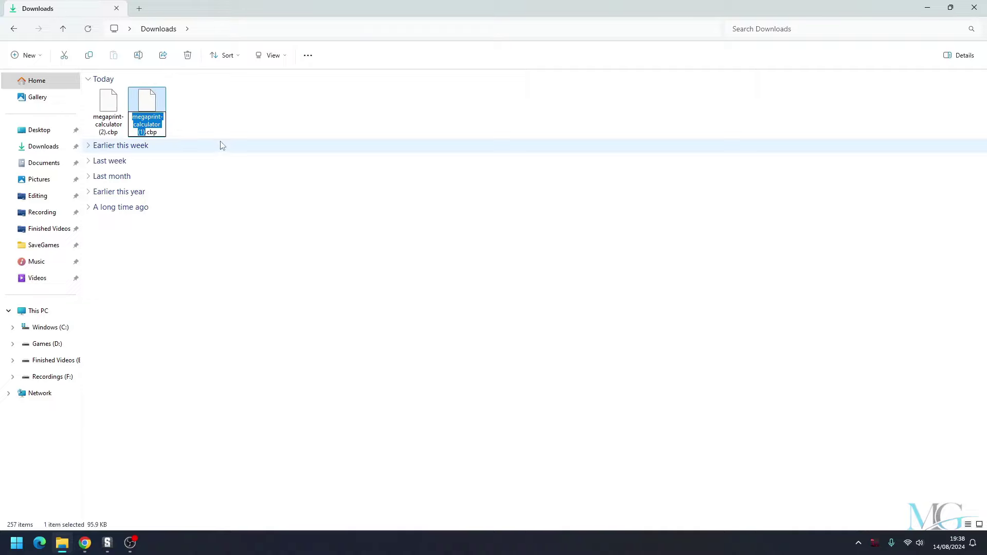
type("Oil T")
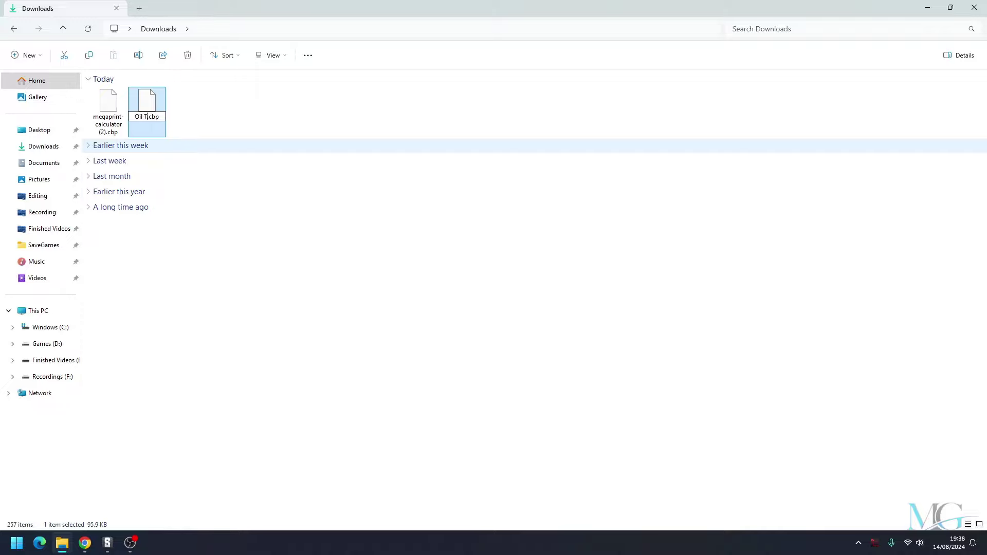
type("anker")
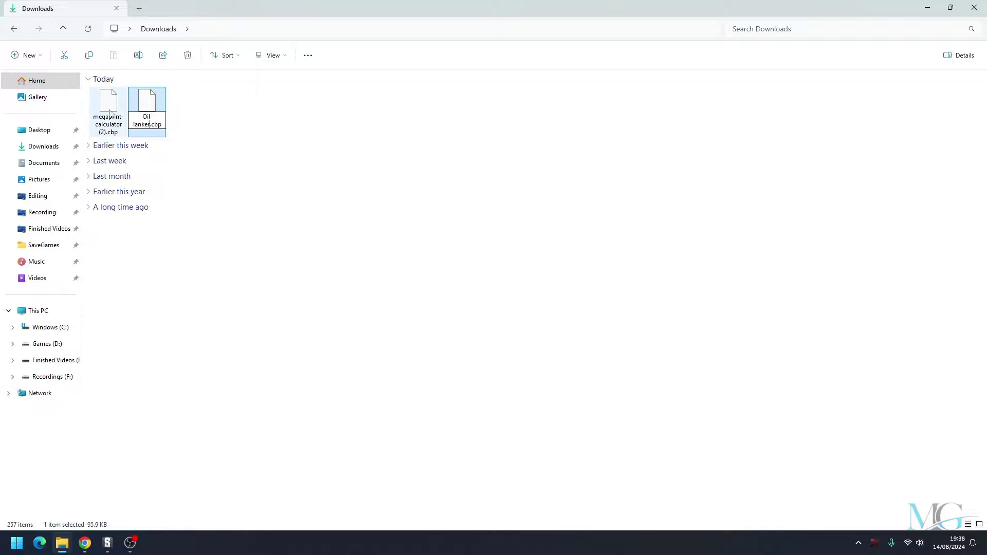
left_click(110, 114)
Rename 'megaprint-calculator (2).cbp' to 'Cargo Ship.cbp'
right_click(111, 109)
left_click(163, 119)
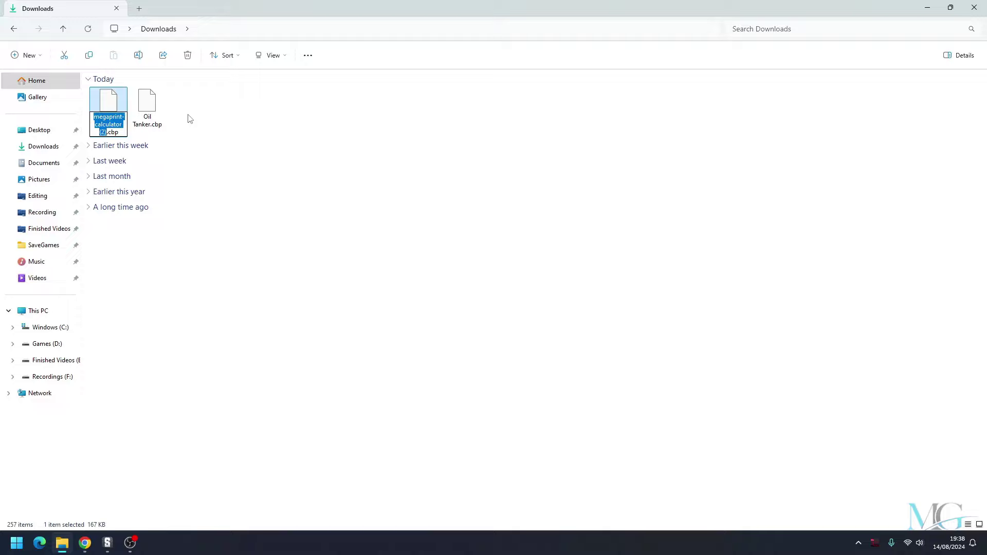
type("Cargo C")
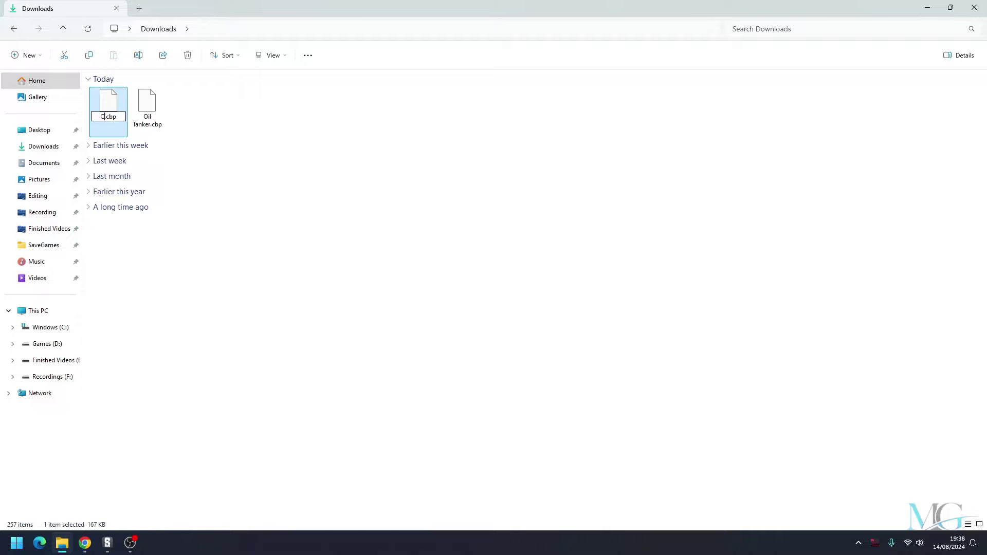
key("BackSpace")
type("Ship")
key("Return")
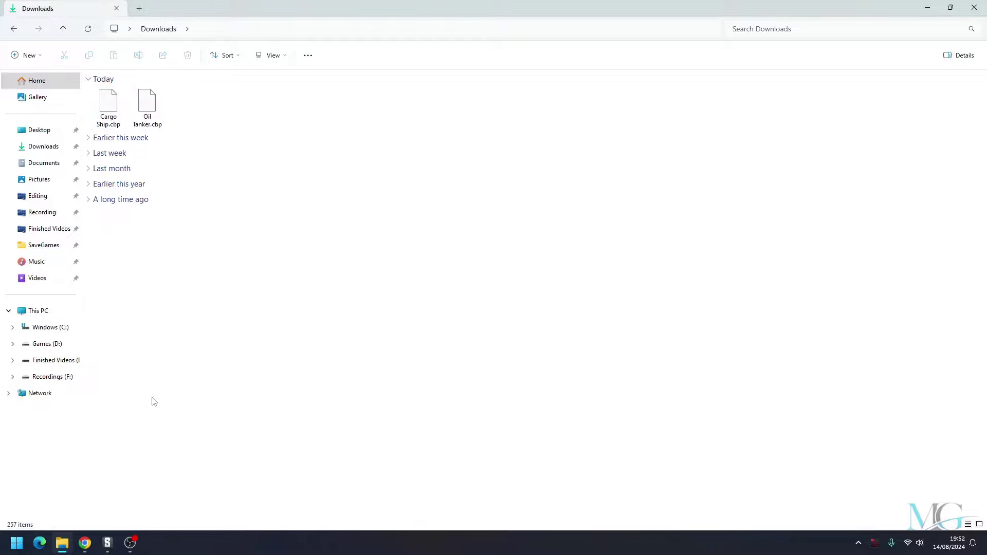
Return to the interactive map and load 'New Save Test.sav'
left_click(85, 543)
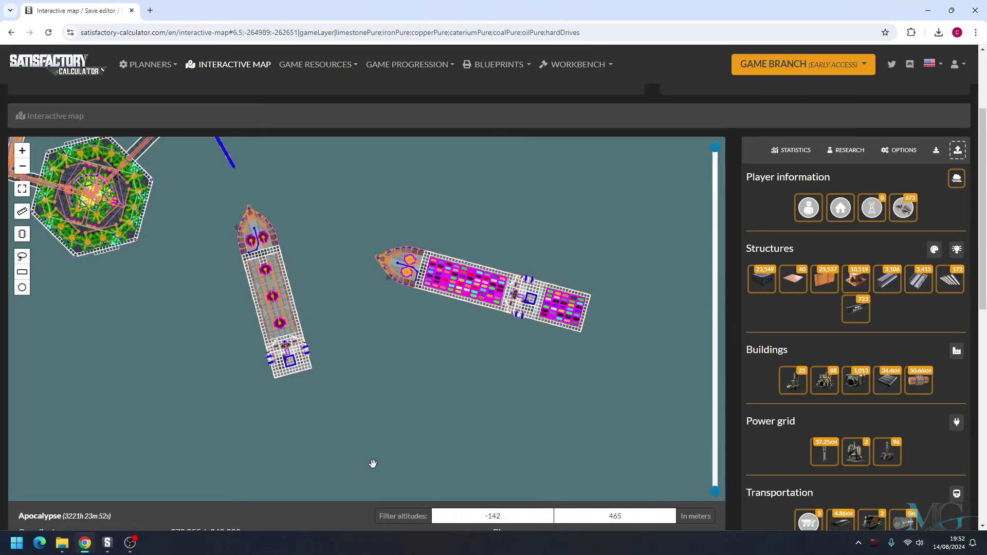
left_click(958, 150)
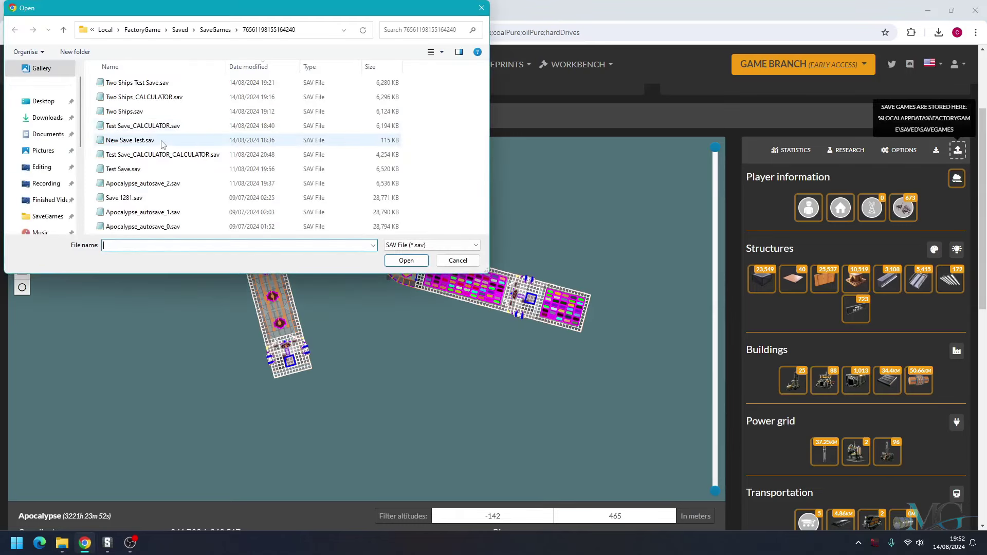
double_click(130, 141)
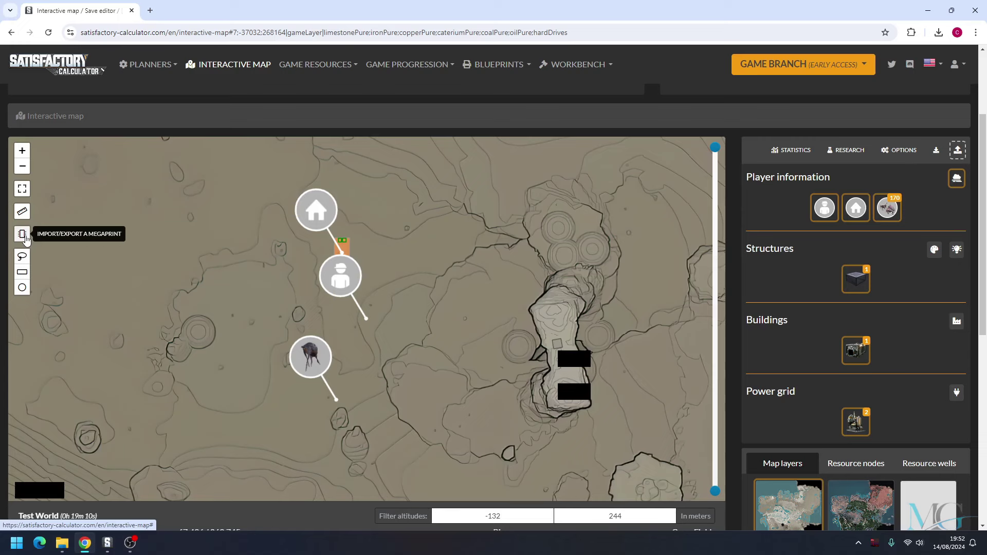
Import 'Cargo Ship.cbp' from Downloads through the Megaprint import tool
left_click(22, 235)
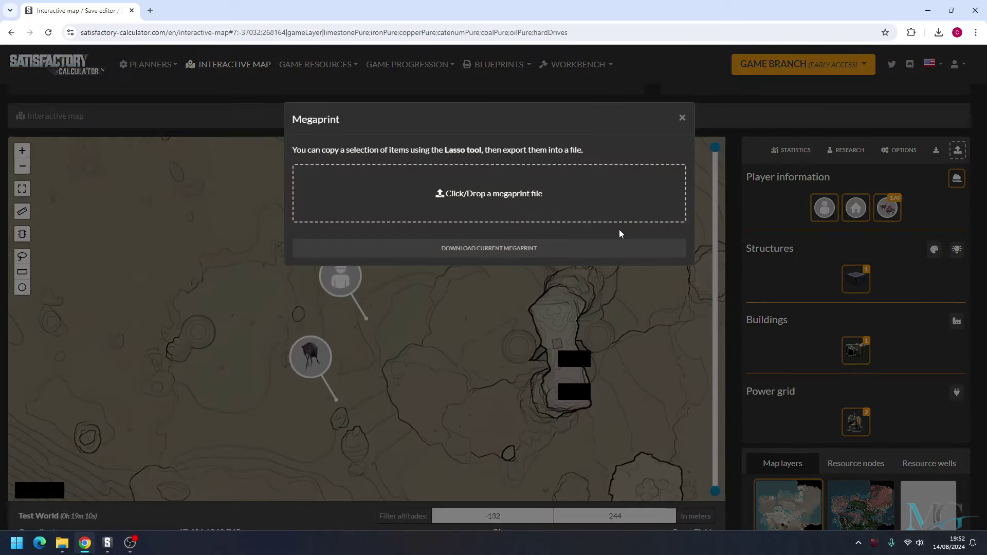
left_click(502, 203)
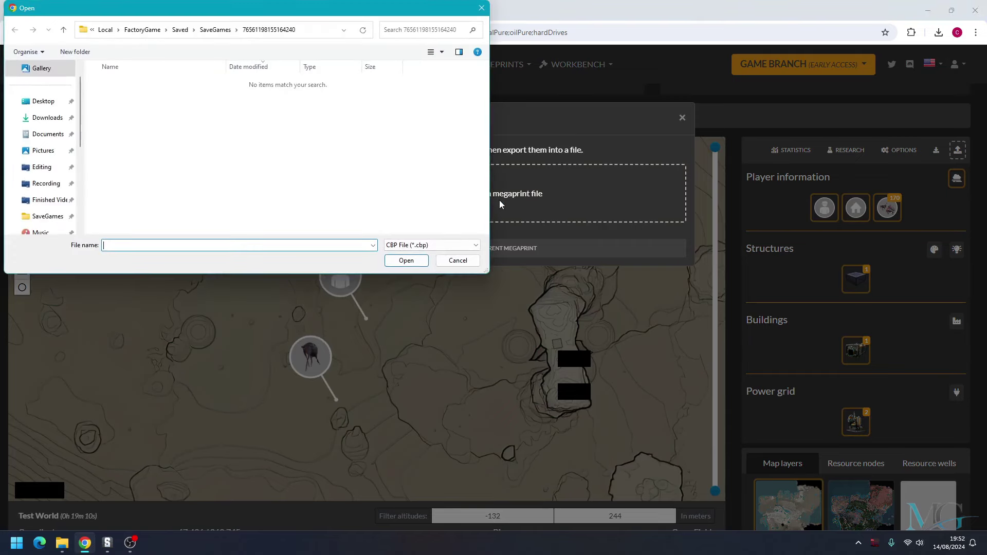
left_click(51, 119)
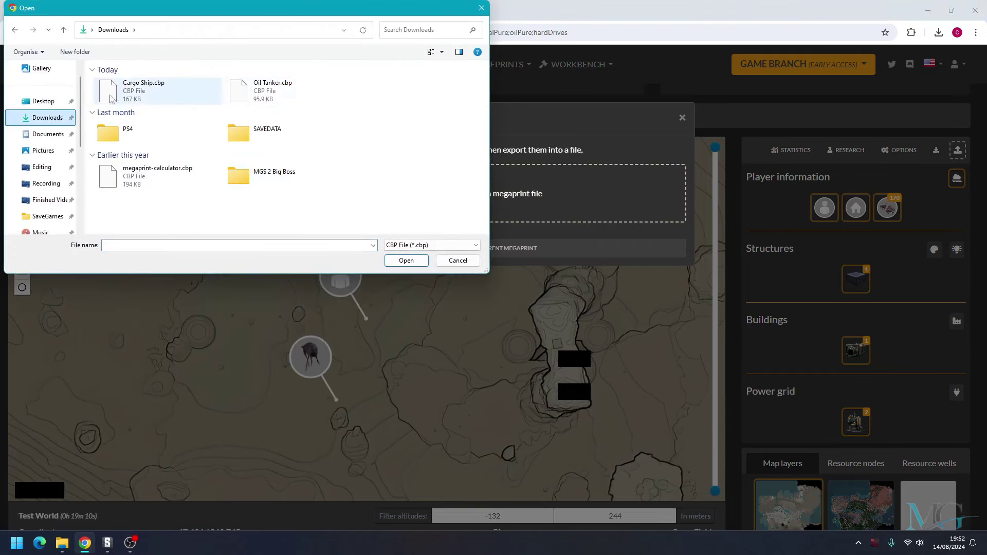
double_click(111, 98)
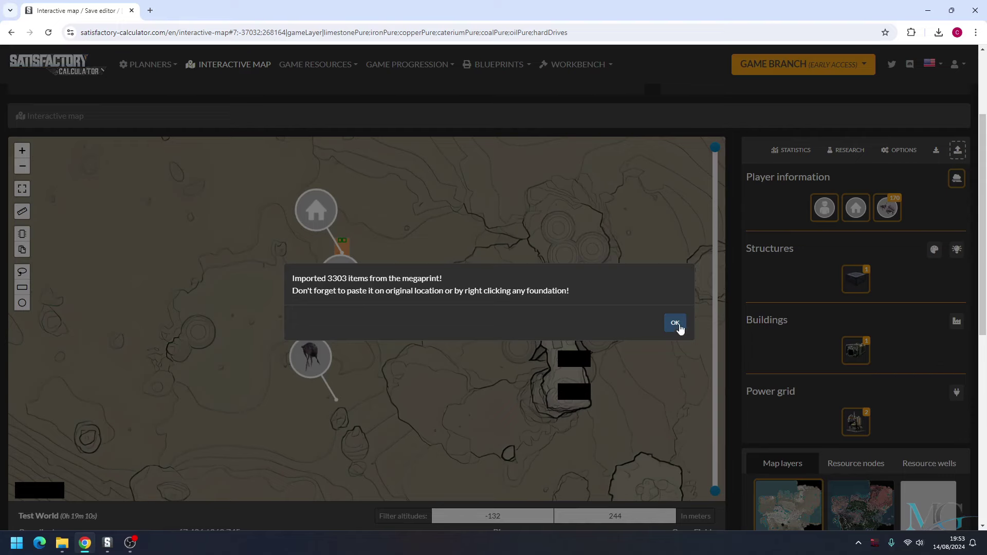
Paste the 3303 cargo ship items on top of the 1m foundation
left_click(677, 327)
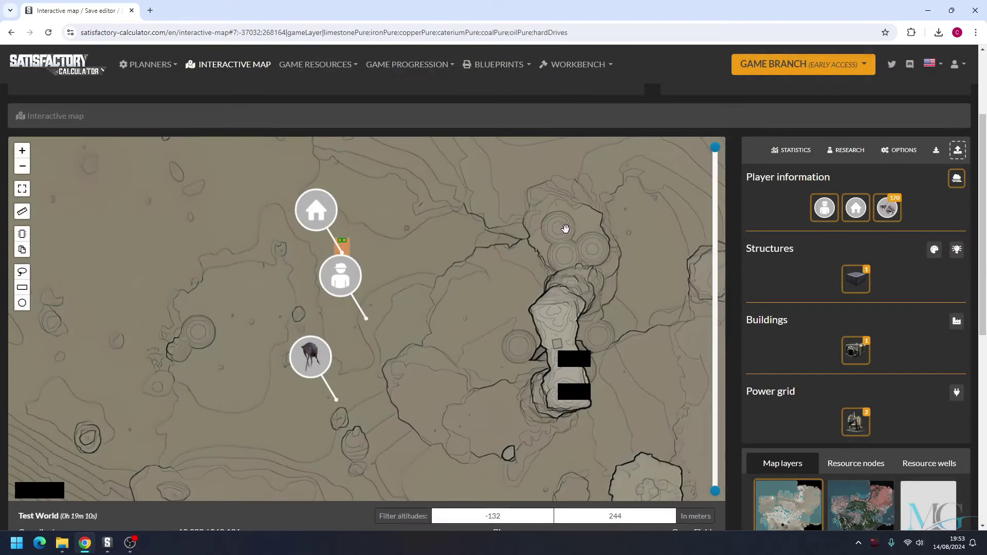
mouse_move(555, 346)
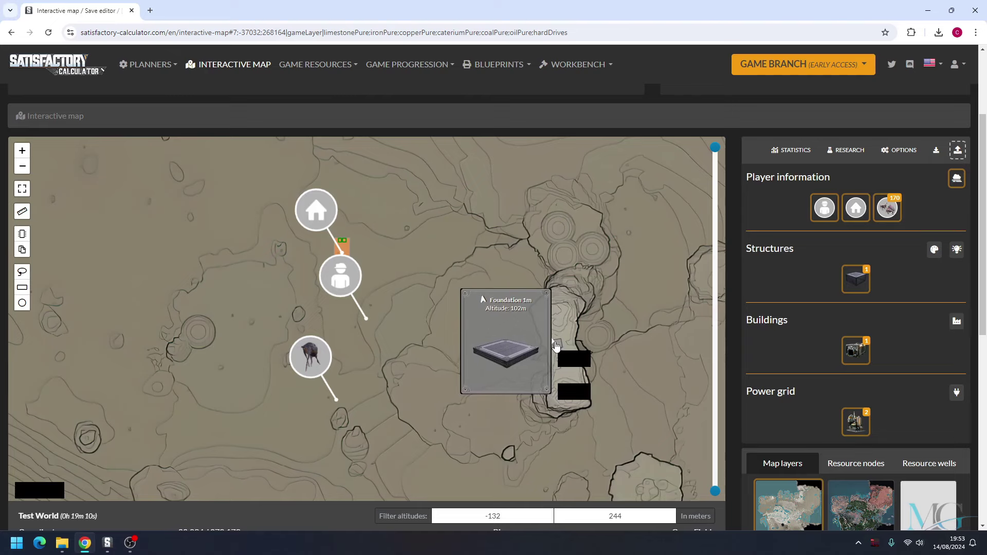
right_click(555, 345)
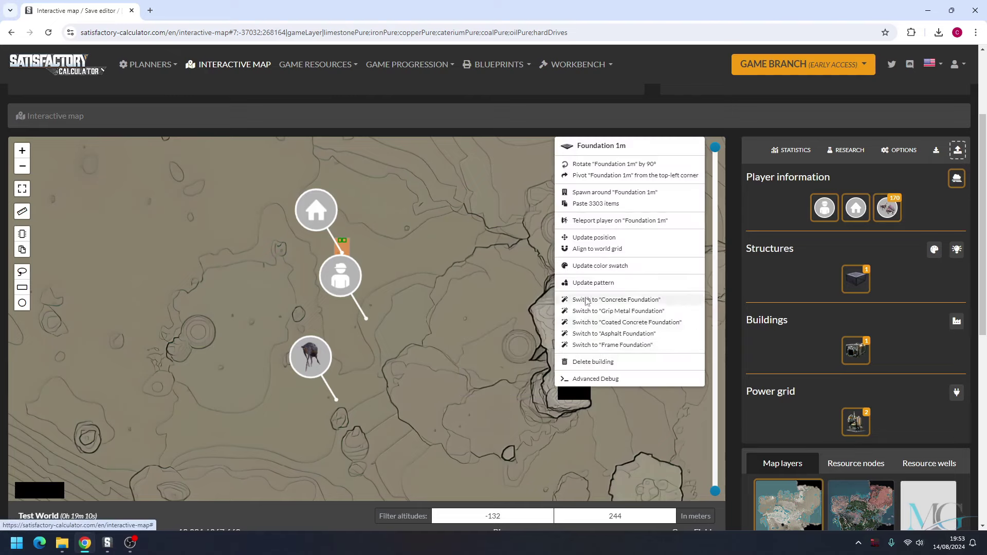
left_click(607, 206)
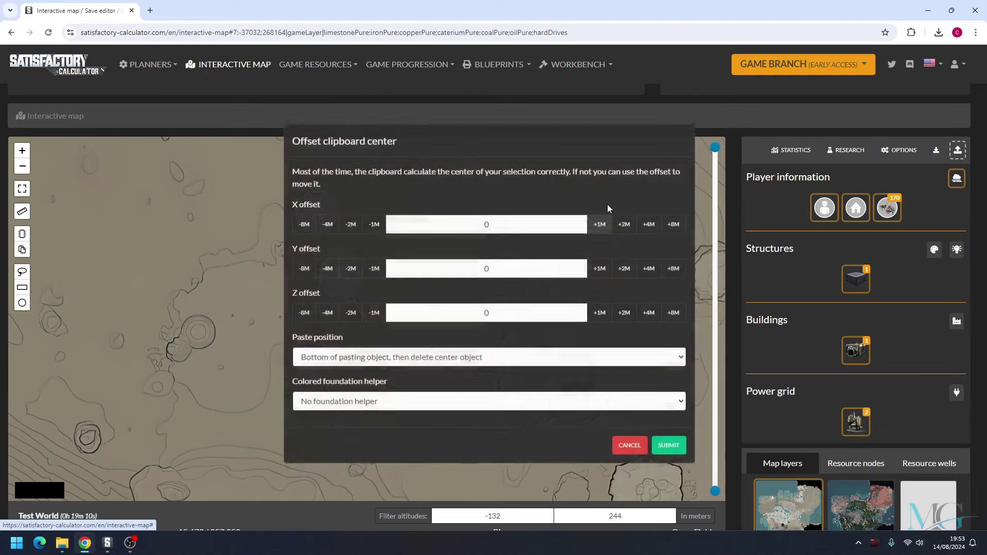
left_click(419, 366)
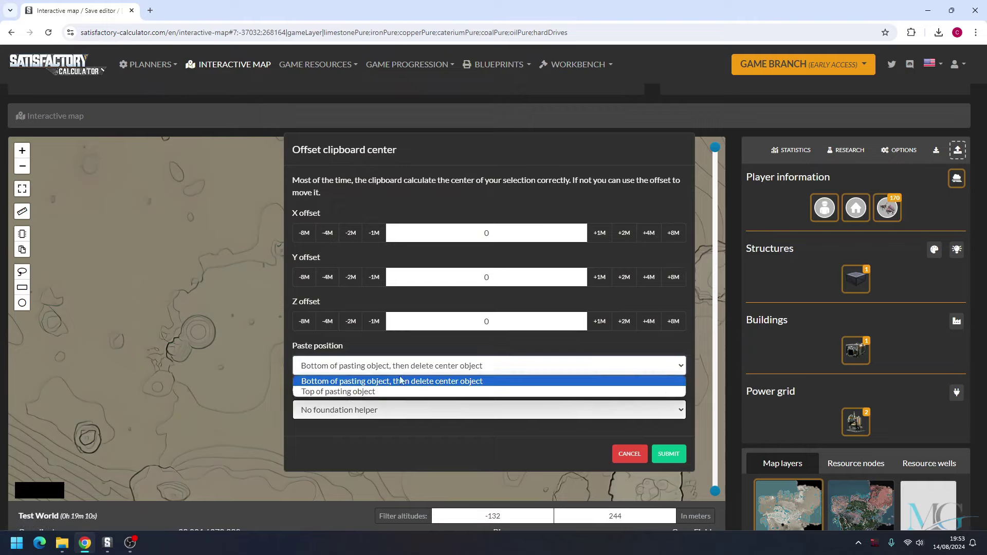
left_click(370, 392)
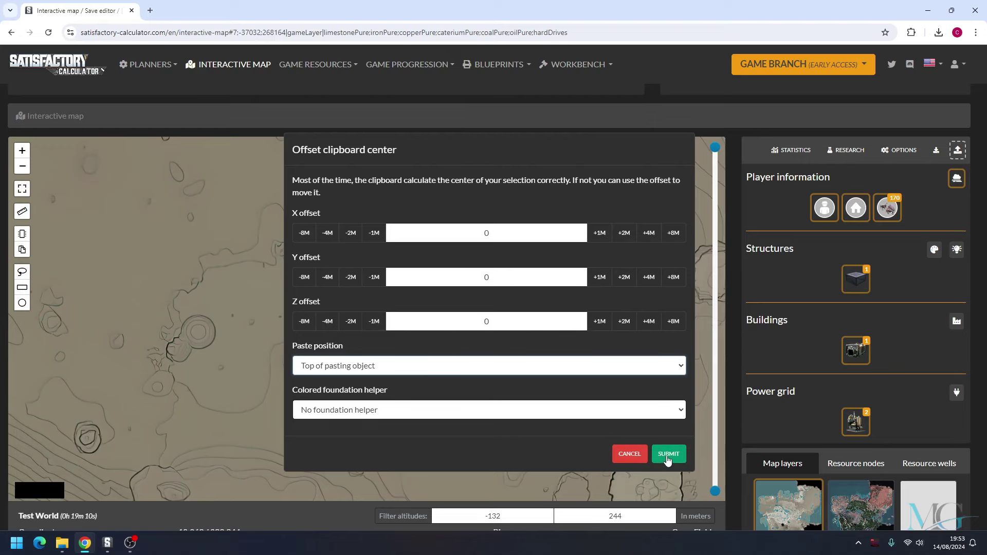
left_click(668, 459)
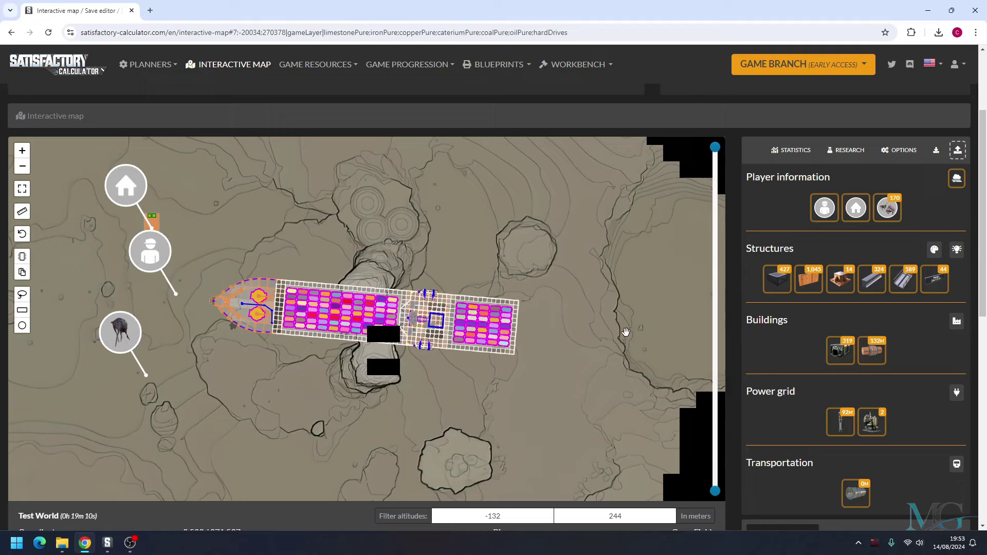
Download the edited save and move 'New Save Test_CALCULATOR.sav' into the SaveGames subfolder
left_click(942, 156)
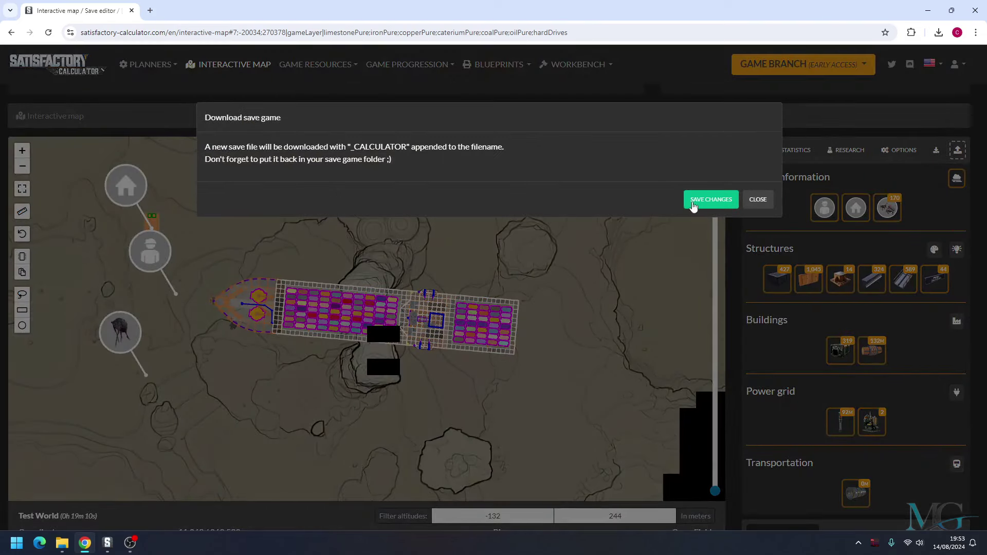
left_click(704, 201)
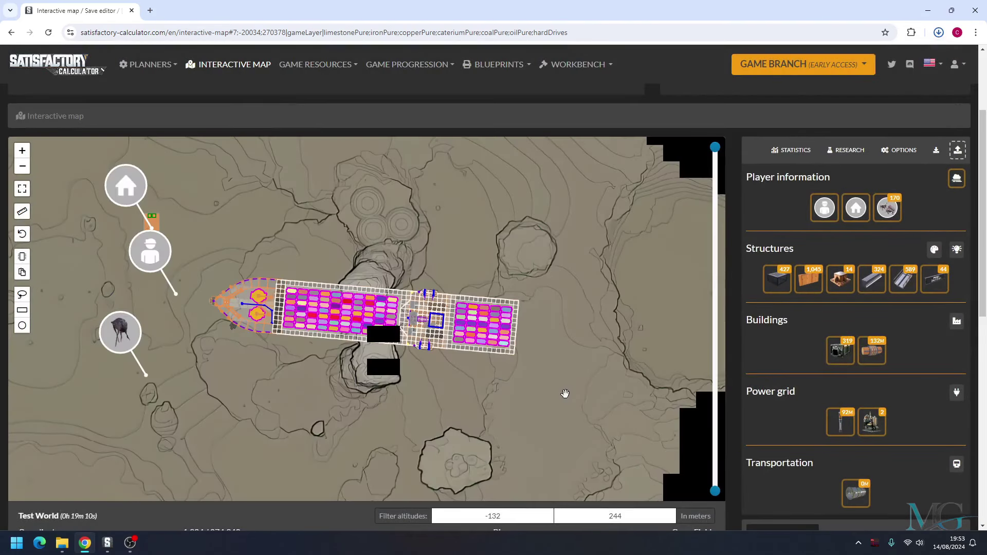
mouse_move(62, 543)
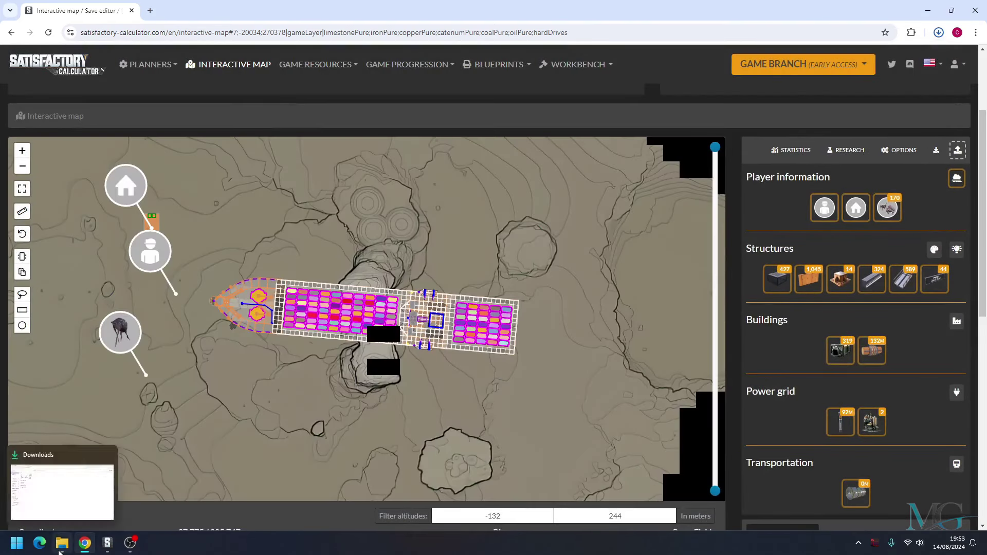
left_click(111, 530)
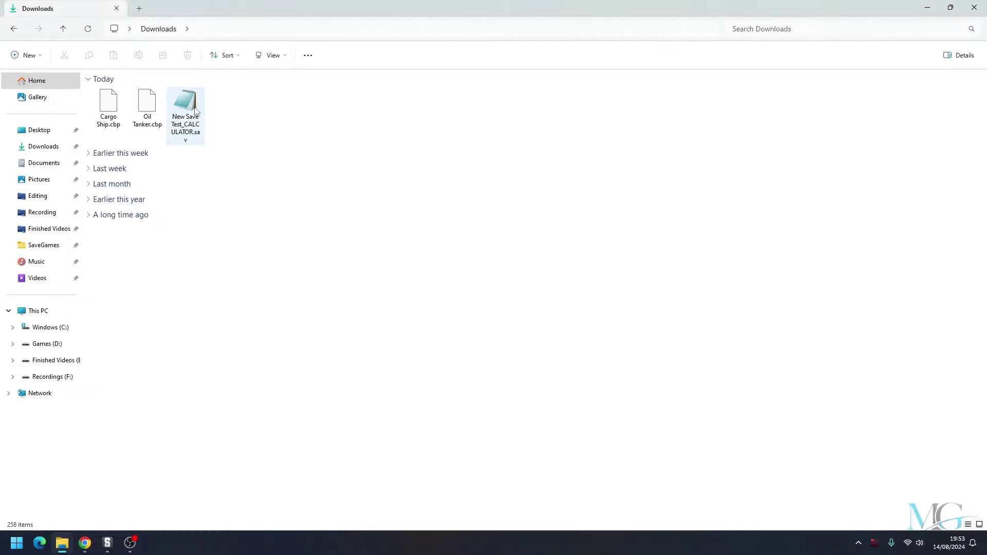
left_click_drag(196, 111, 45, 251)
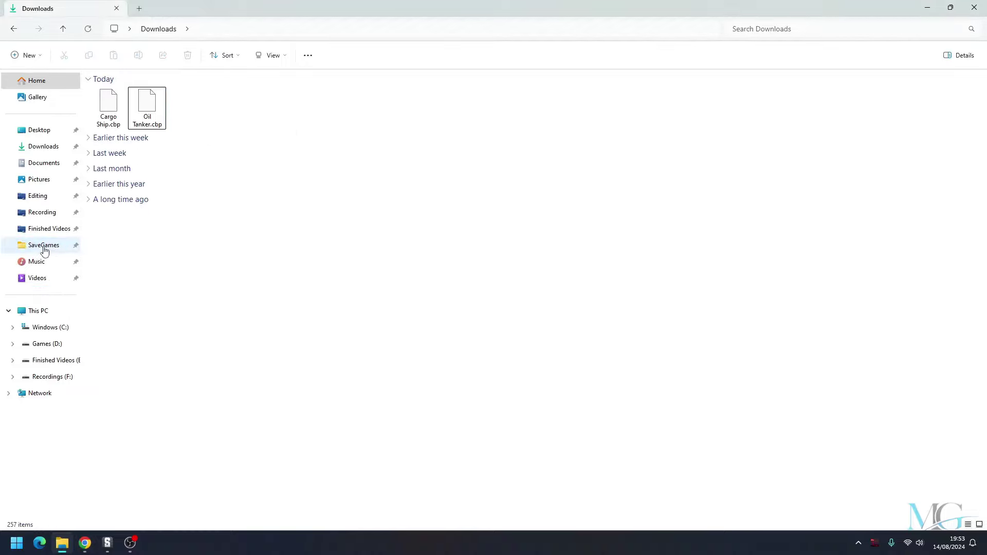
left_click(44, 250)
left_click_drag(134, 137, 126, 97)
In the game's pause menu, load 'New Save Test_CALCULATOR' from the Test World session
left_click(110, 546)
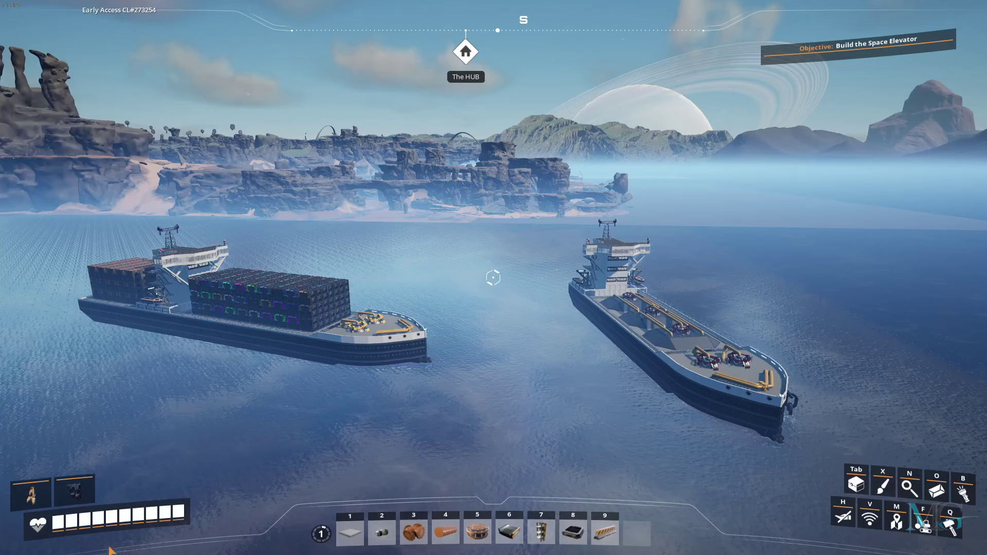
key("Escape")
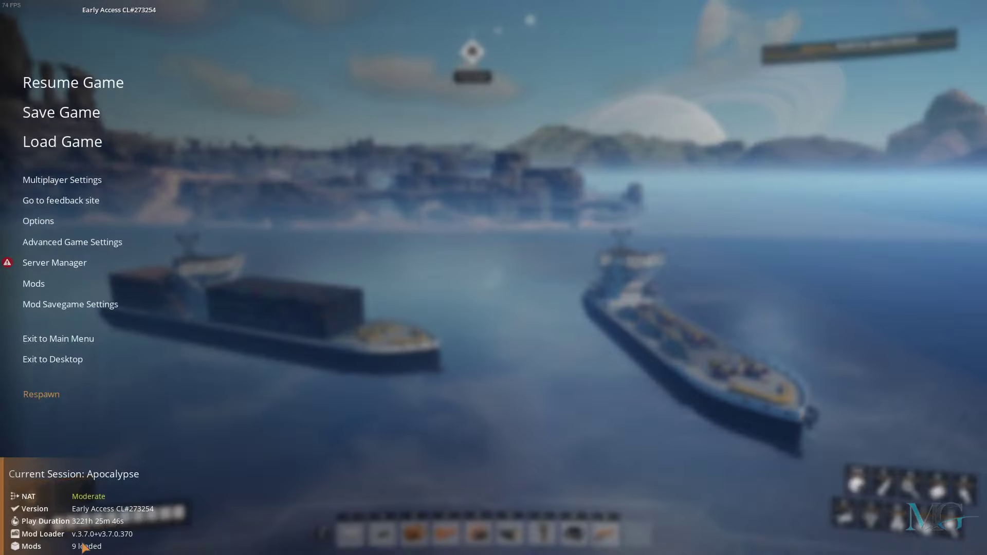
left_click(67, 144)
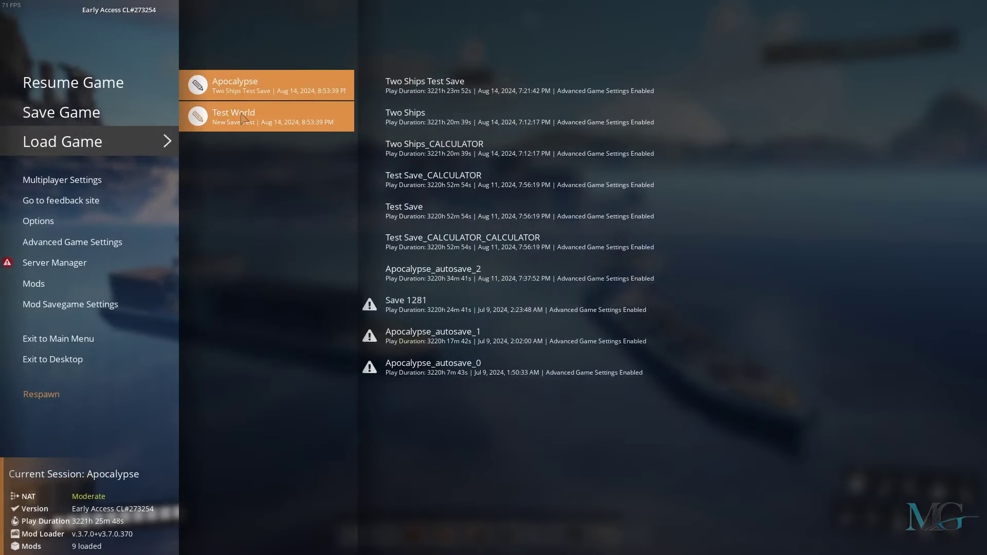
left_click(244, 119)
left_click(440, 123)
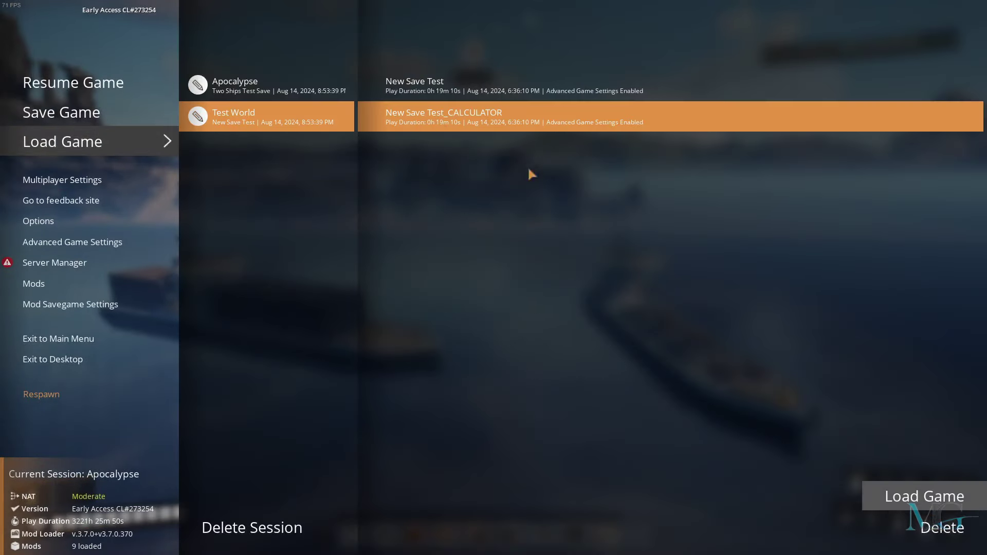
left_click(886, 486)
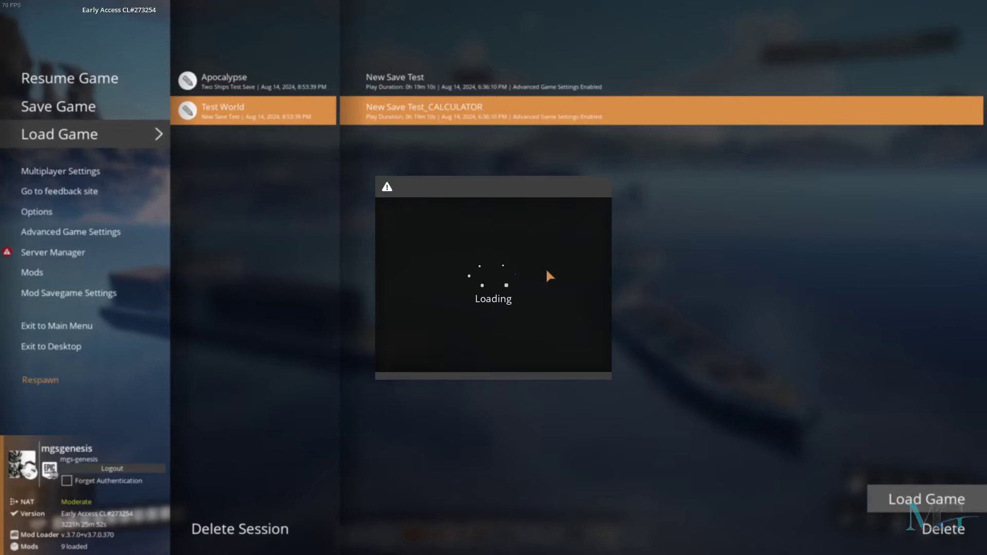